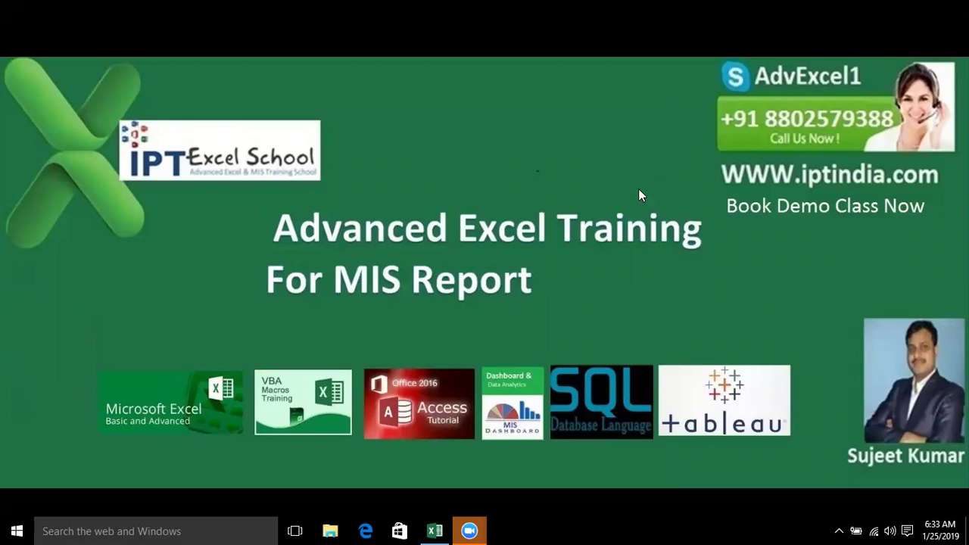
Step: Bring up the Excel workbook on the Home tab and enter Puja in cell A2
{"action": "left_click", "coordinate": [436, 530]}
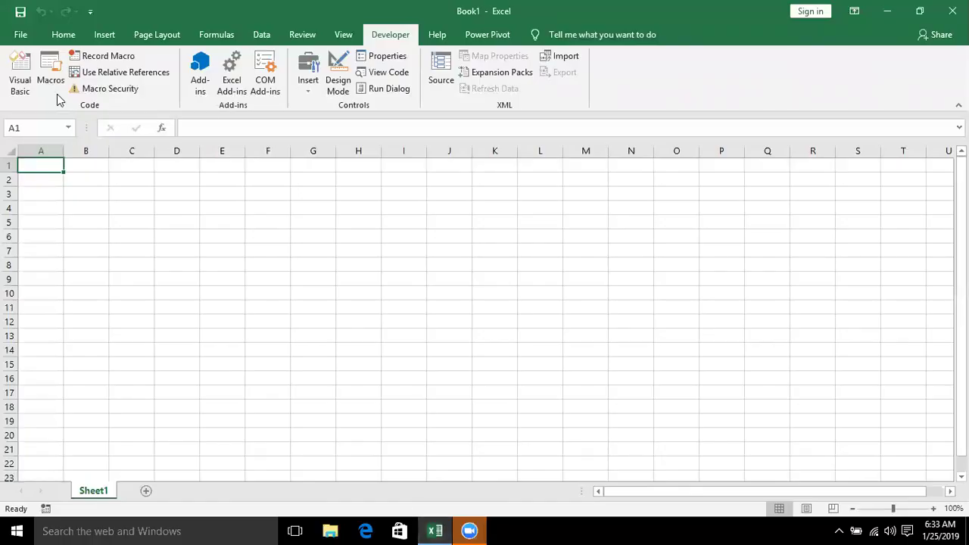
{"action": "left_click", "coordinate": [63, 36]}
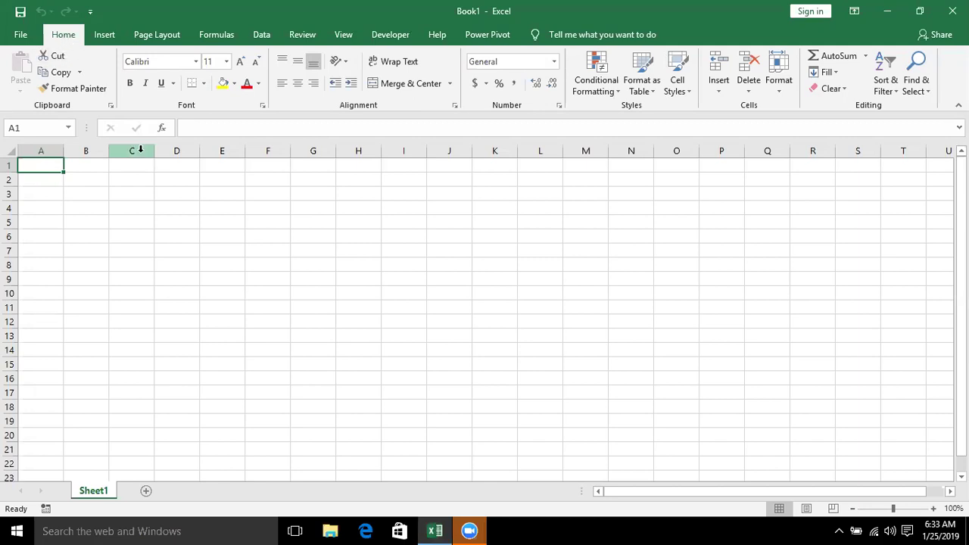
{"action": "left_click", "coordinate": [78, 190]}
{"action": "left_click", "coordinate": [86, 164]}
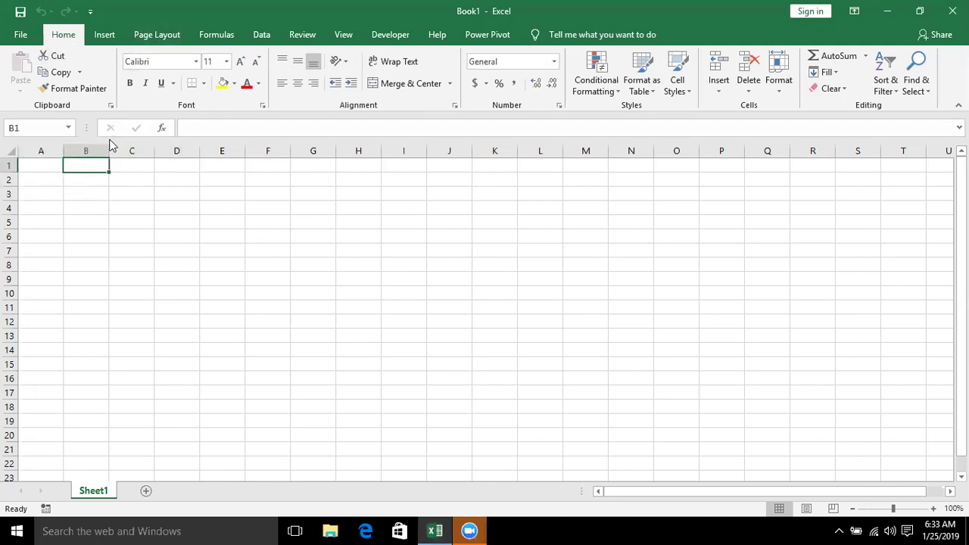
{"action": "key", "text": "Down"}
{"action": "key", "text": "Left"}
{"action": "type", "text": "Puja"}
{"action": "key", "text": "Return"}
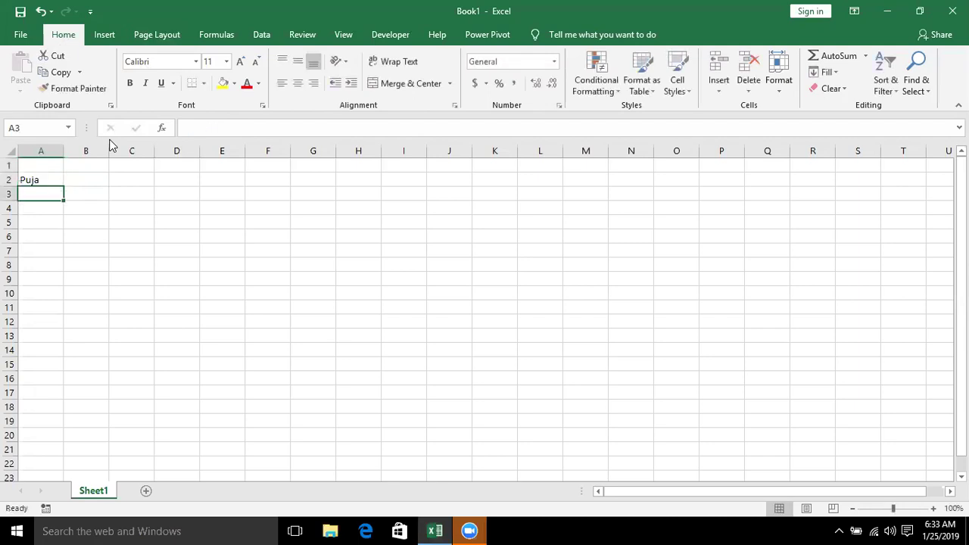
Step: Undo the accidental fill of Puja down column A and cancel the stray entries
{"action": "left_click", "coordinate": [47, 179]}
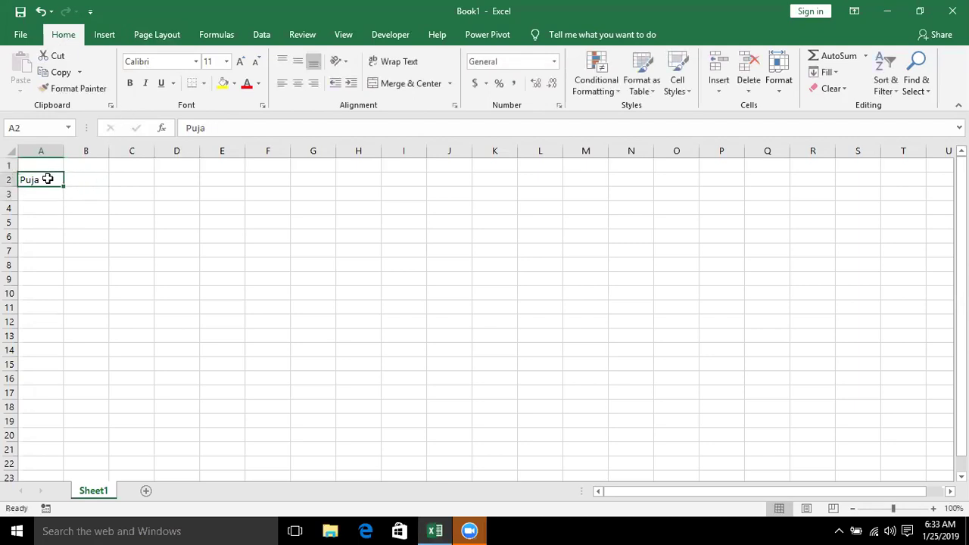
{"action": "left_click_drag", "start_coordinate": [64, 186], "coordinate": [55, 287]}
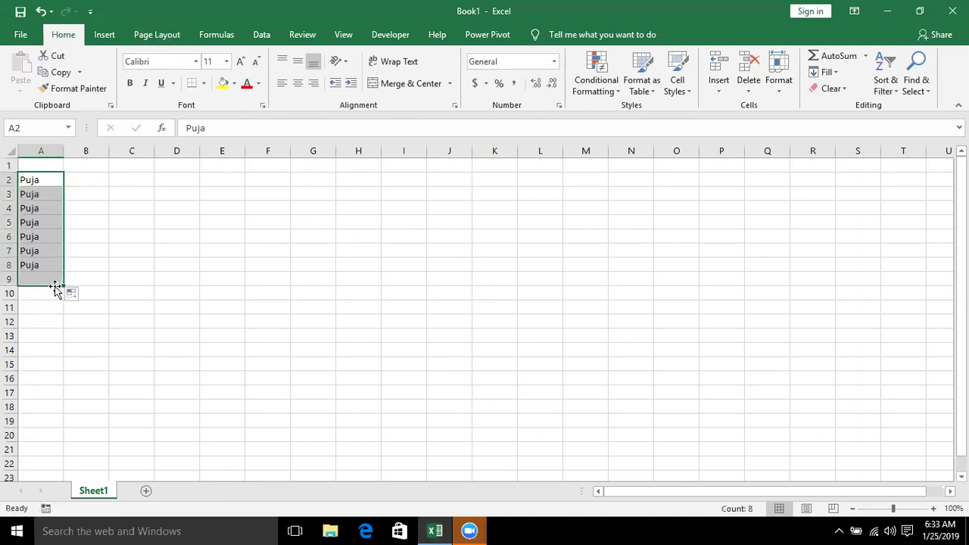
{"action": "key", "text": "ctrl+z"}
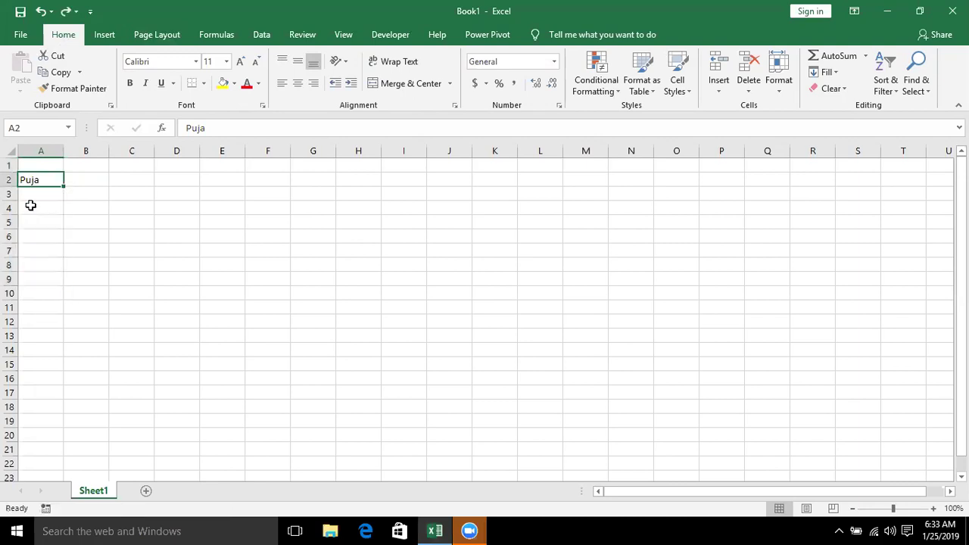
{"action": "left_click", "coordinate": [29, 191]}
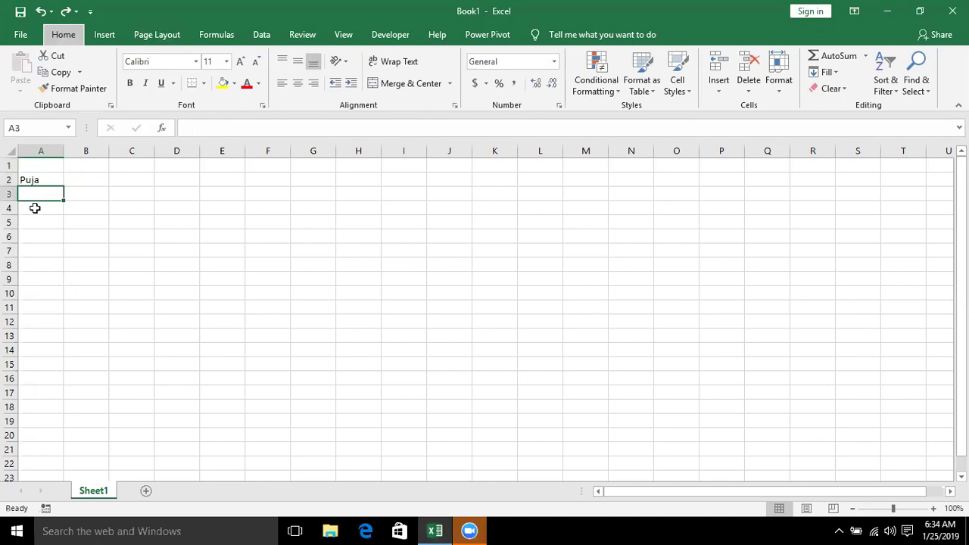
{"action": "key", "text": "alt+n"}
{"action": "key", "text": "y"}
{"action": "key", "text": "e"}
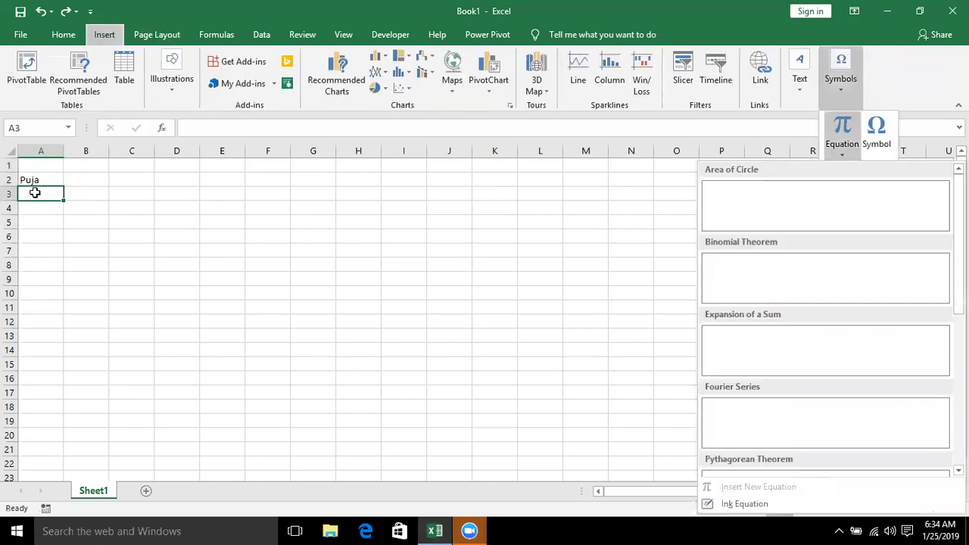
{"action": "key", "text": "Escape"}
{"action": "key", "text": "Down"}
{"action": "key", "text": "Down"}
{"action": "type", "text": "N"}
{"action": "key", "text": "Escape"}
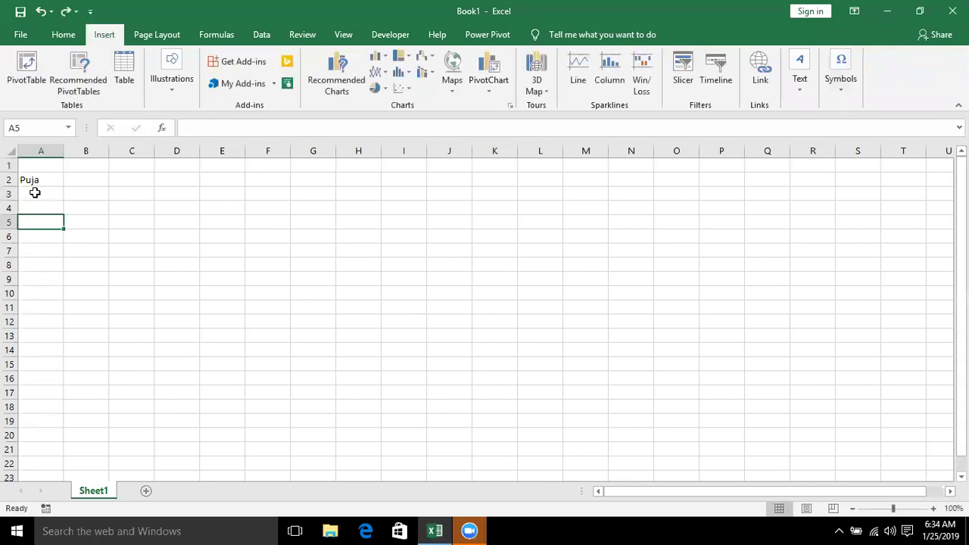
Step: Enter Neea, Kavita, Mohan, Uday and Divya in cells A3:A7
{"action": "left_click", "coordinate": [39, 195]}
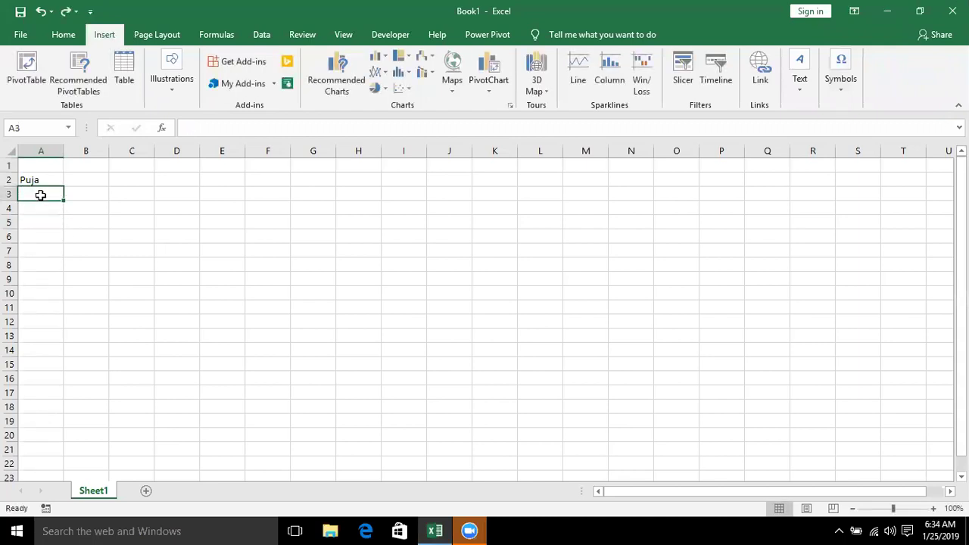
{"action": "type", "text": "Neear"}
{"action": "key", "text": "Return"}
{"action": "type", "text": "Ka"}
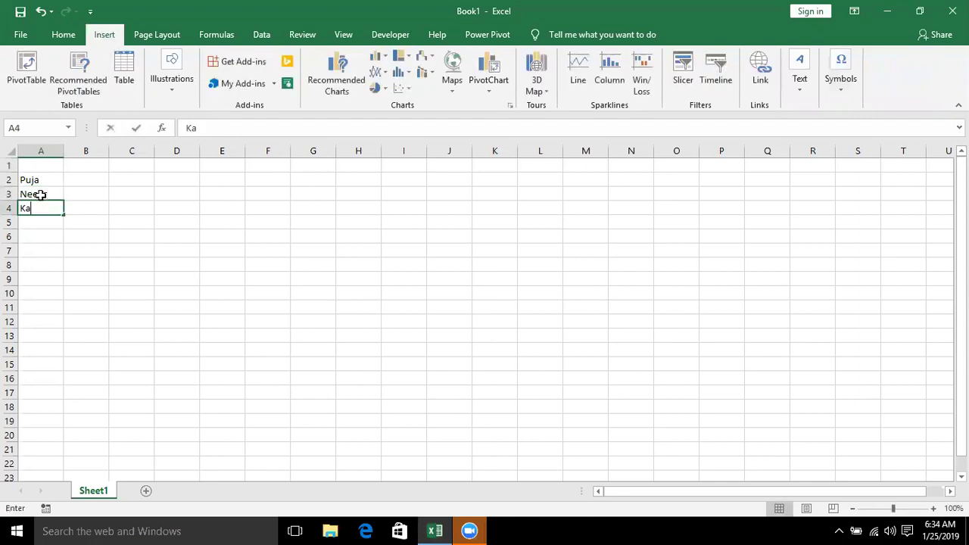
{"action": "type", "text": "vita"}
{"action": "key", "text": "Return"}
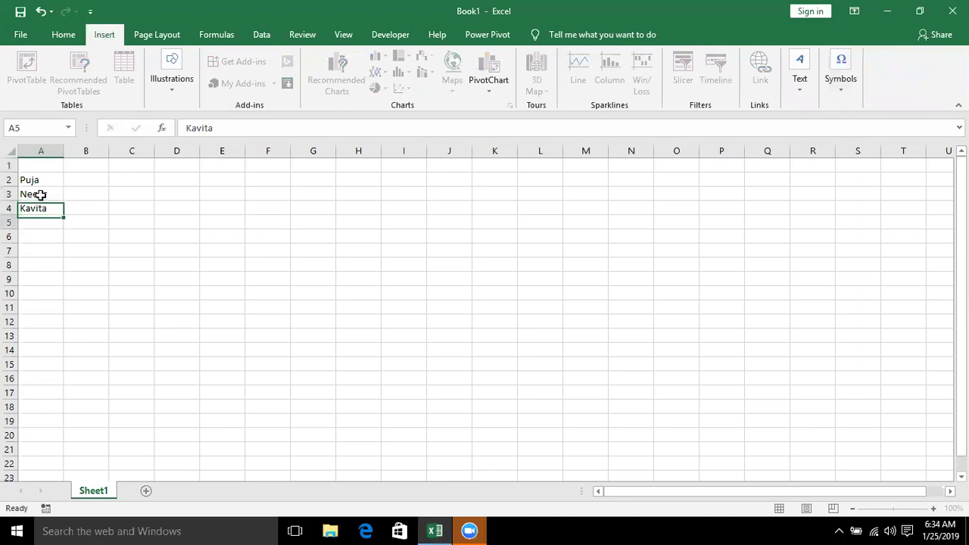
{"action": "type", "text": "Mohan"}
{"action": "key", "text": "Return"}
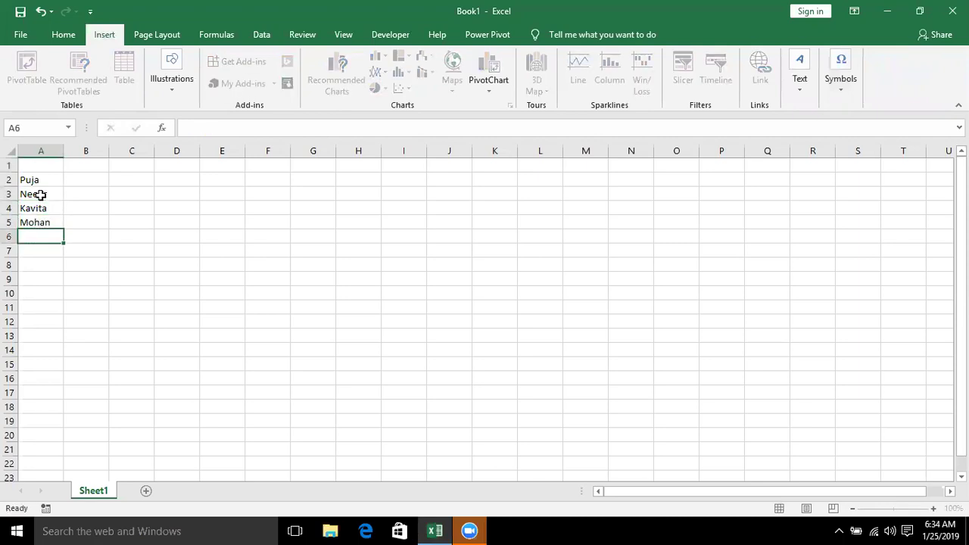
{"action": "type", "text": "Uday"}
{"action": "key", "text": "Return"}
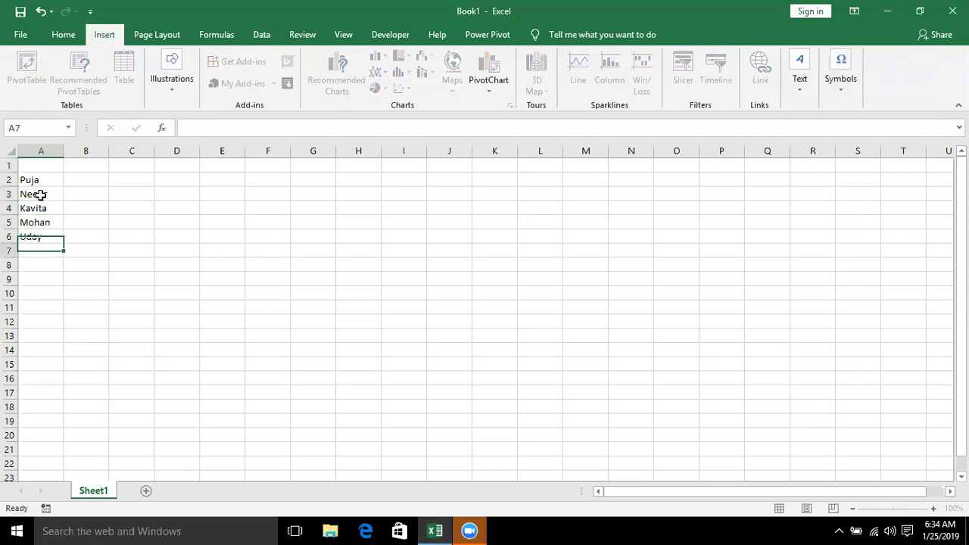
{"action": "type", "text": "Divya"}
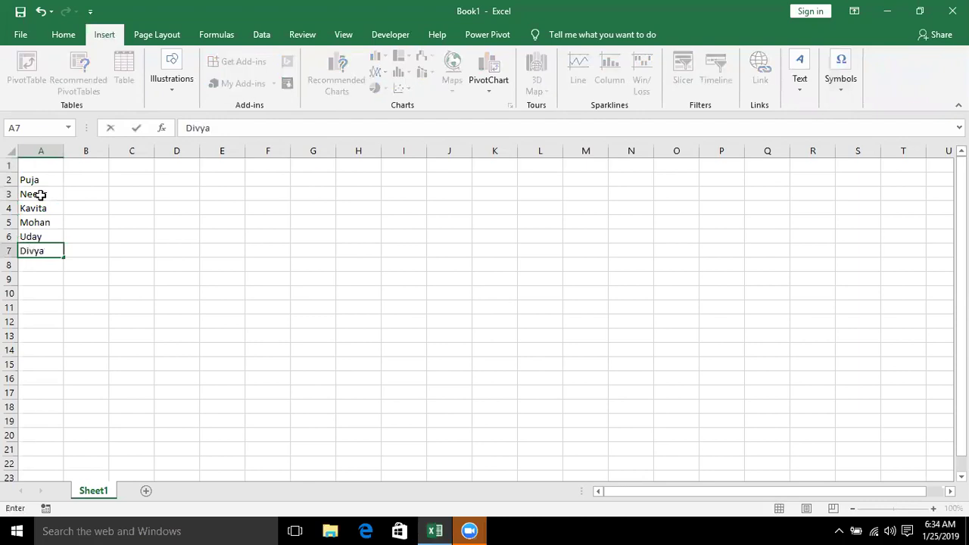
{"action": "key", "text": "Return"}
Step: Put =CONCAT(A2:A7) in B2 to join the six names with no separator
{"action": "left_click", "coordinate": [97, 177]}
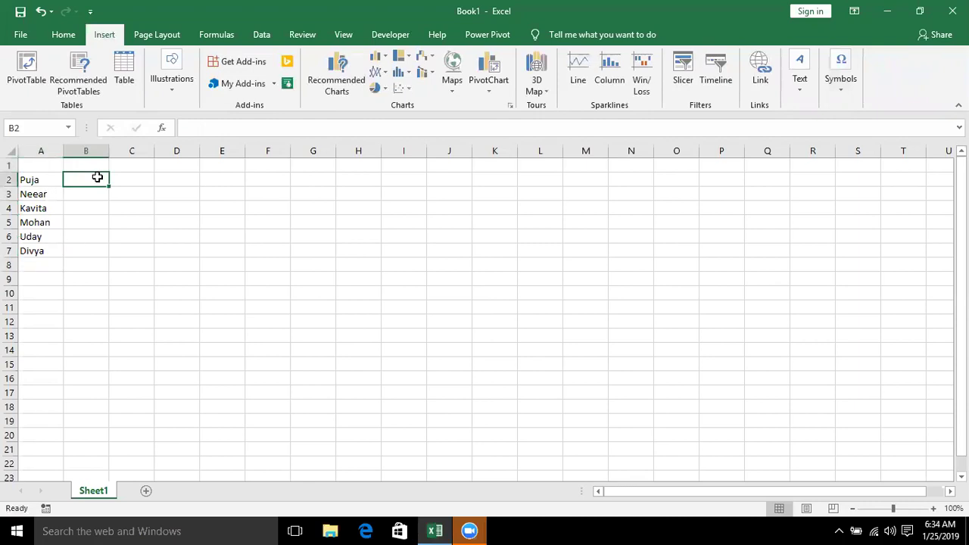
{"action": "type", "text": "="}
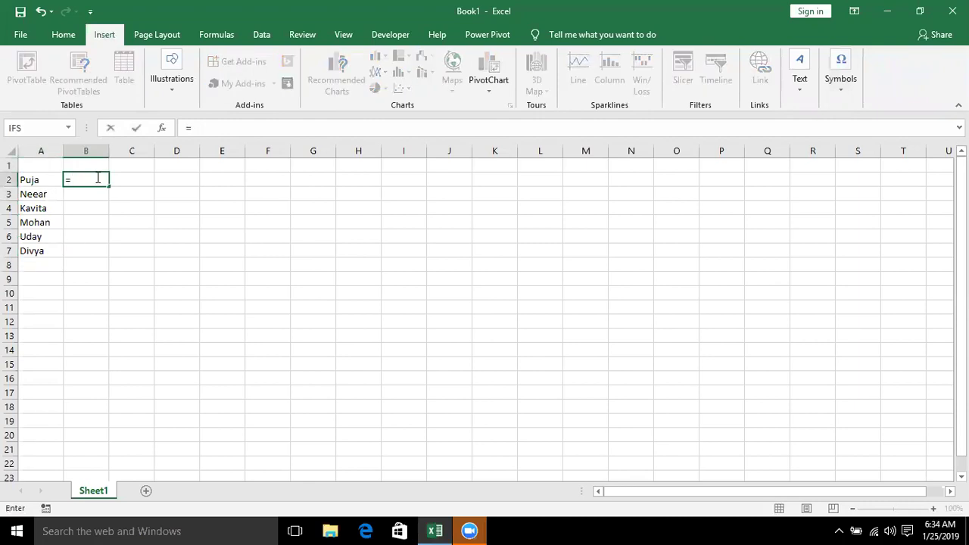
{"action": "type", "text": "con"}
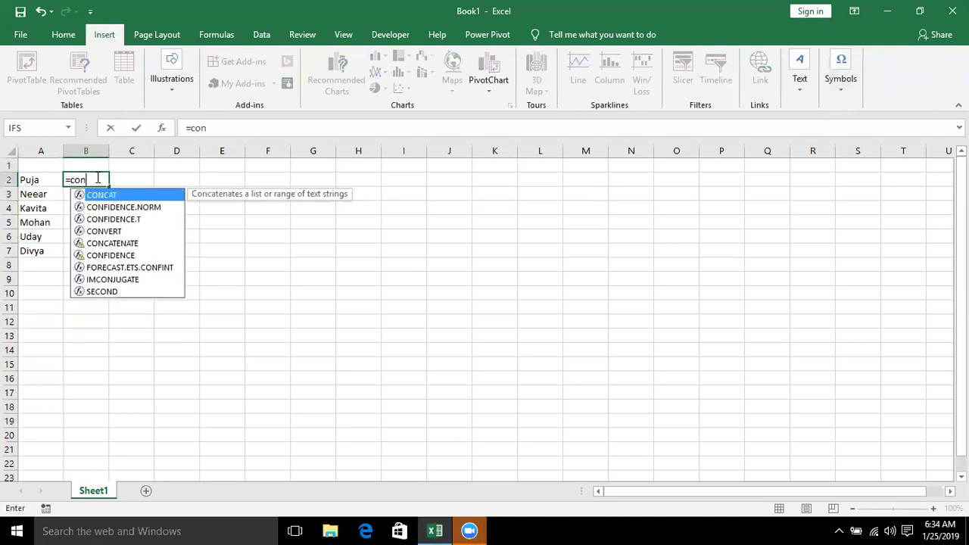
{"action": "key", "text": "Tab"}
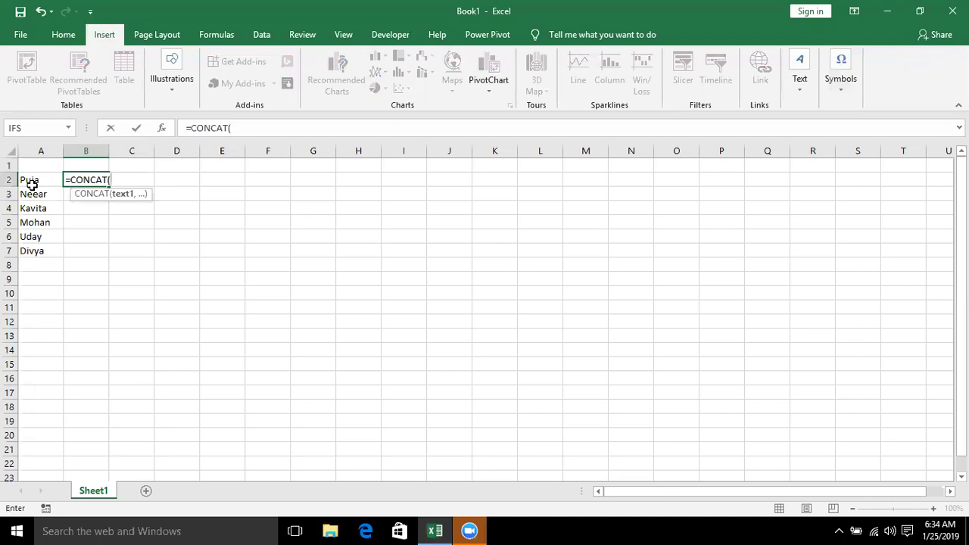
{"action": "left_click_drag", "start_coordinate": [34, 181], "coordinate": [28, 252]}
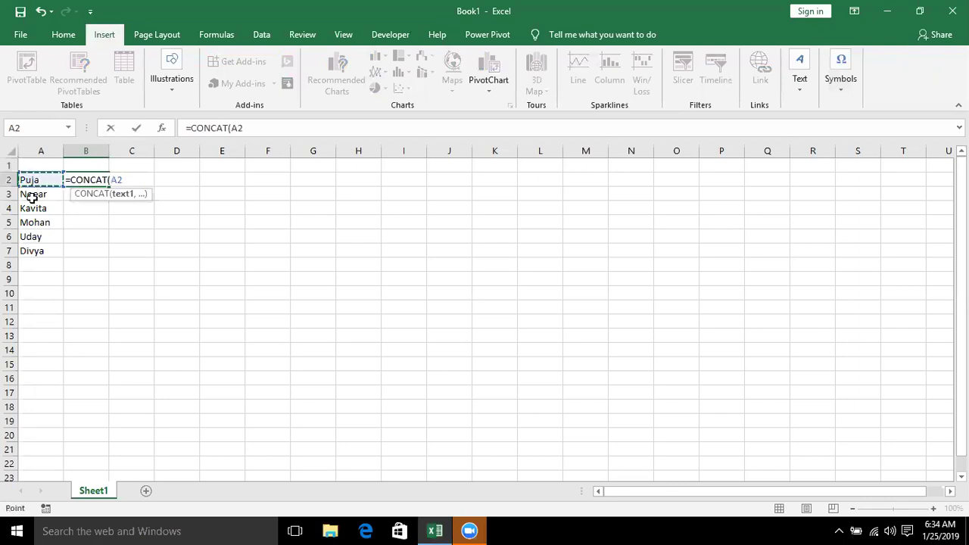
{"action": "type", "text": ")"}
{"action": "key", "text": "Return"}
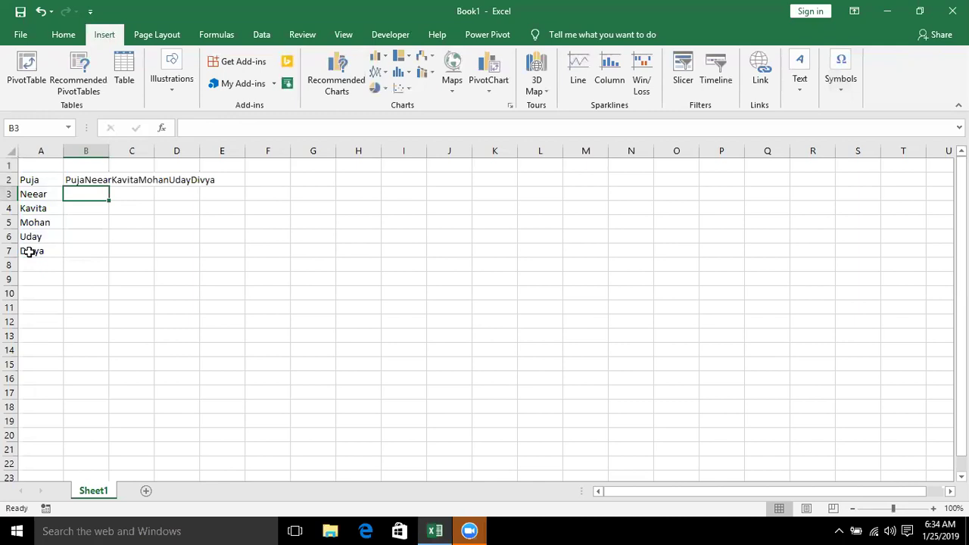
{"action": "key", "text": "Up"}
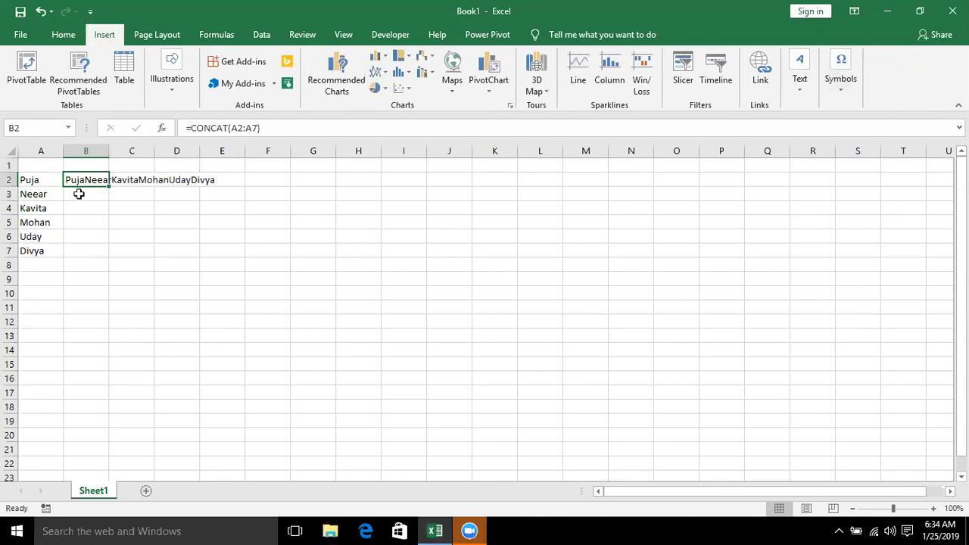
Step: Begin a TEXTJOIN formula in B3 with the range A2:A7 as its first argument
{"action": "left_click", "coordinate": [78, 194]}
{"action": "type", "text": "="}
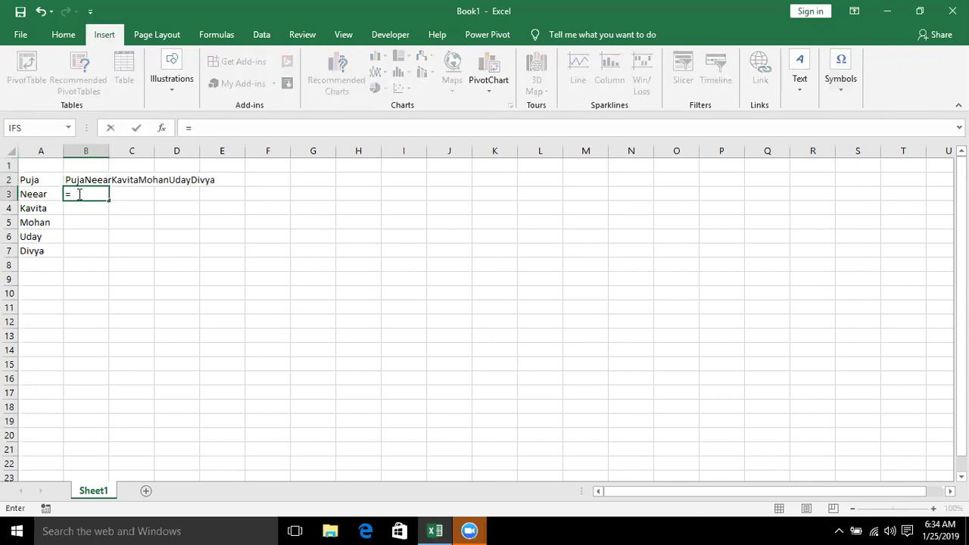
{"action": "type", "text": "te"}
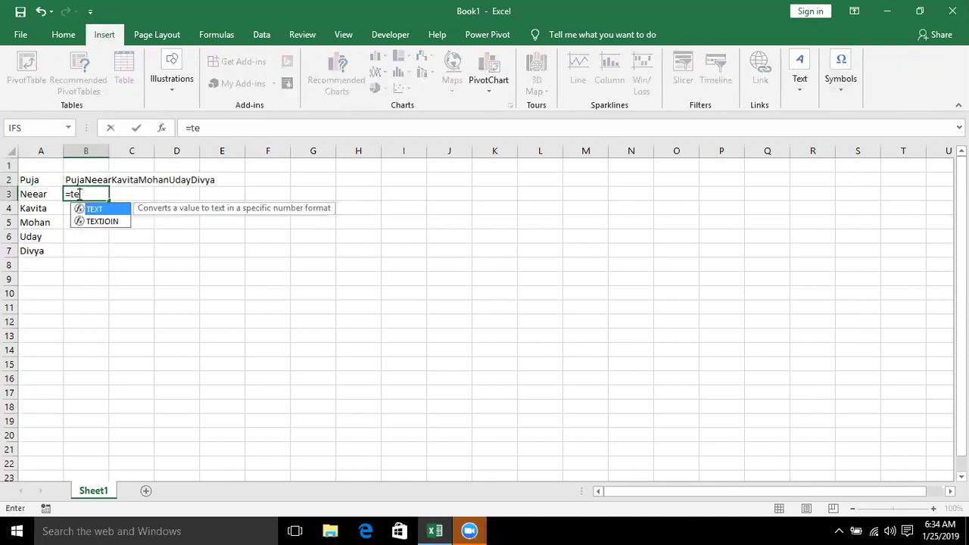
{"action": "key", "text": "Down"}
{"action": "key", "text": "Tab"}
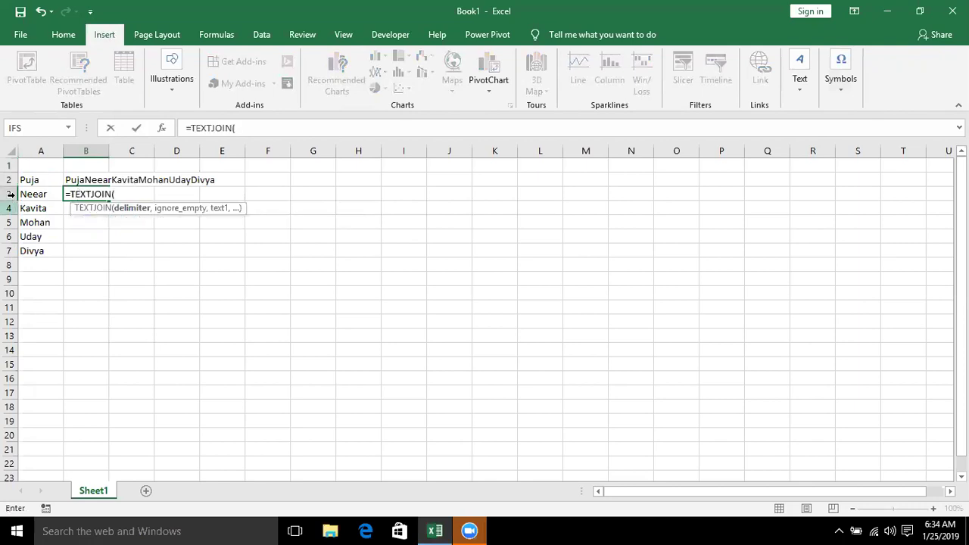
{"action": "left_click_drag", "start_coordinate": [35, 181], "coordinate": [31, 243]}
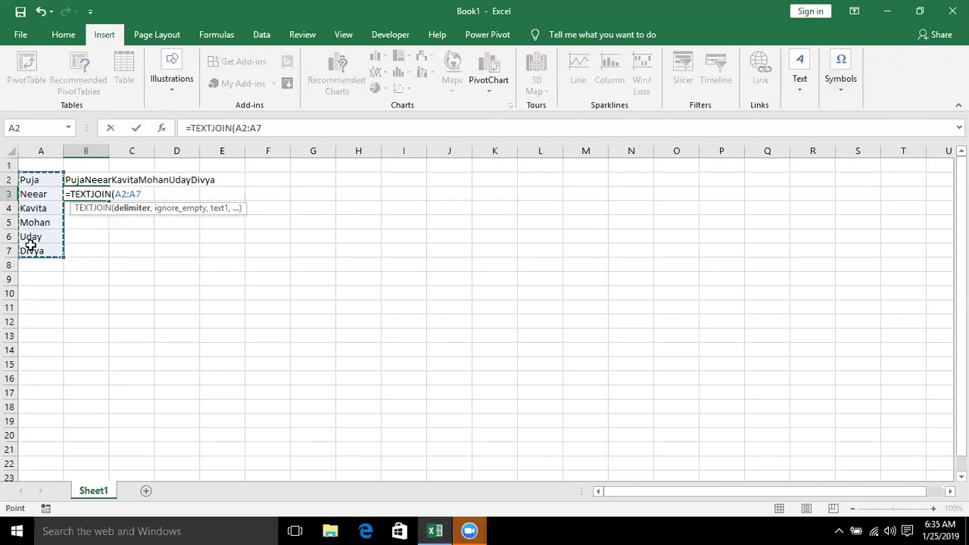
{"action": "type", "text": ","}
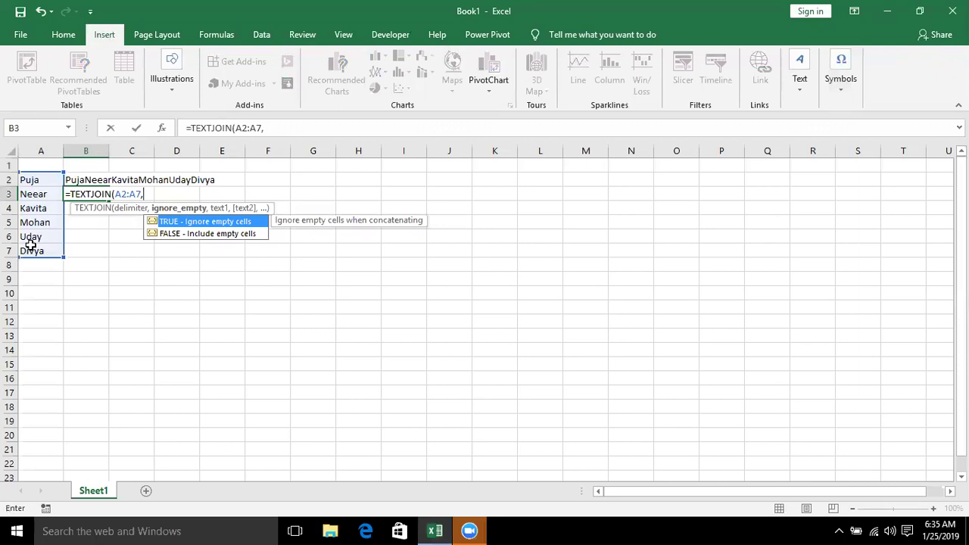
Step: Adjust the TEXTJOIN arguments, adding TRUE and erasing the wrongly ordered parts
{"action": "key", "text": "Left"}
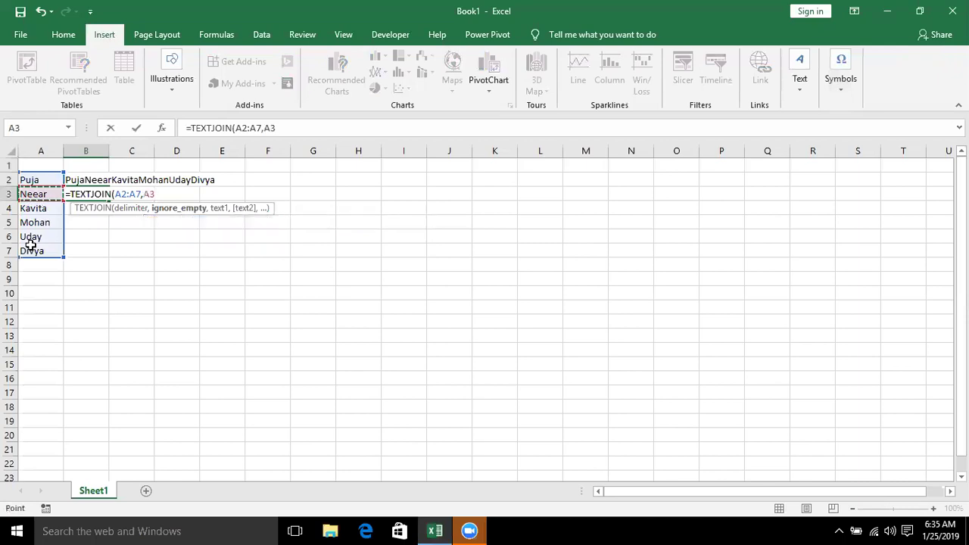
{"action": "key", "text": "BackSpace"}
{"action": "key", "text": "BackSpace"}
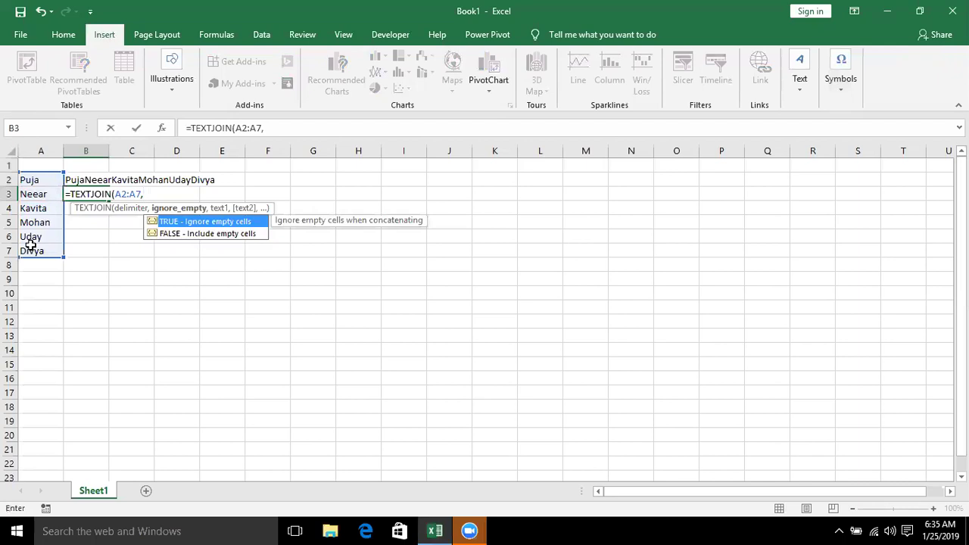
{"action": "key", "text": "Tab"}
{"action": "type", "text": ","}
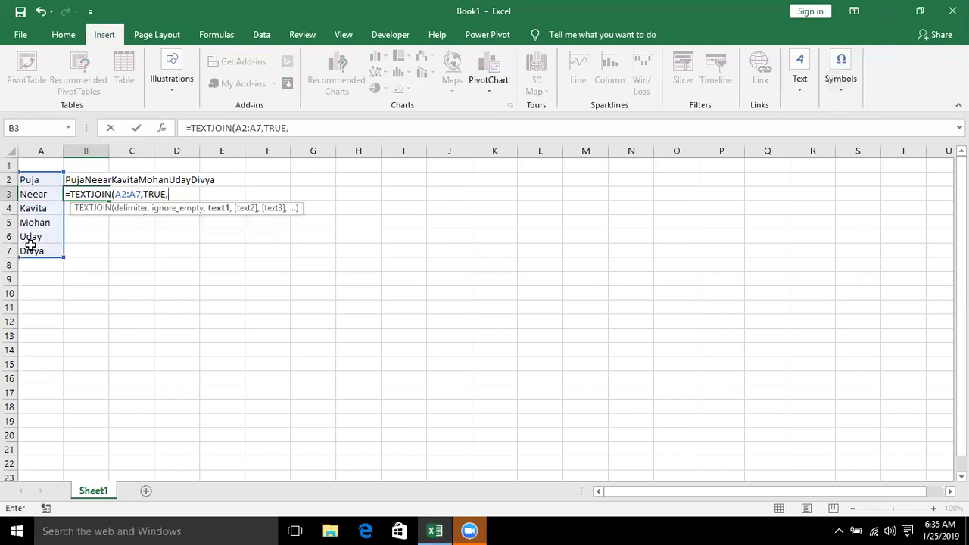
{"action": "key", "text": "BackSpace"}
Step: Complete B3 as =TEXTJOIN(",",TRUE,A2:A7) to list the names comma-separated
{"action": "key", "text": "BackSpace"}
{"action": "key", "text": "BackSpace"}
{"action": "key", "text": "BackSpace"}
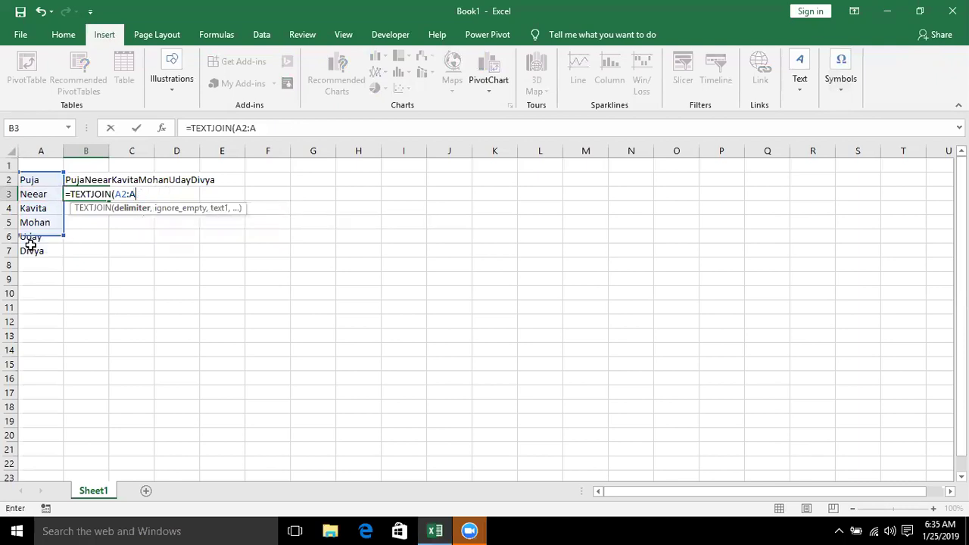
{"action": "key", "text": "BackSpace"}
{"action": "key", "text": "BackSpace"}
{"action": "key", "text": "BackSpace"}
{"action": "key", "text": "BackSpace"}
{"action": "type", "text": "\",\""}
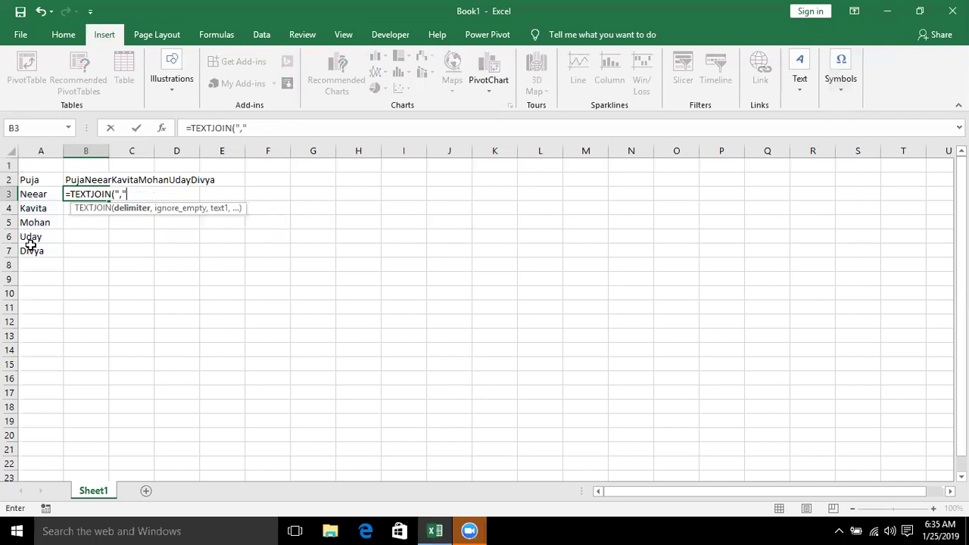
{"action": "type", "text": ","}
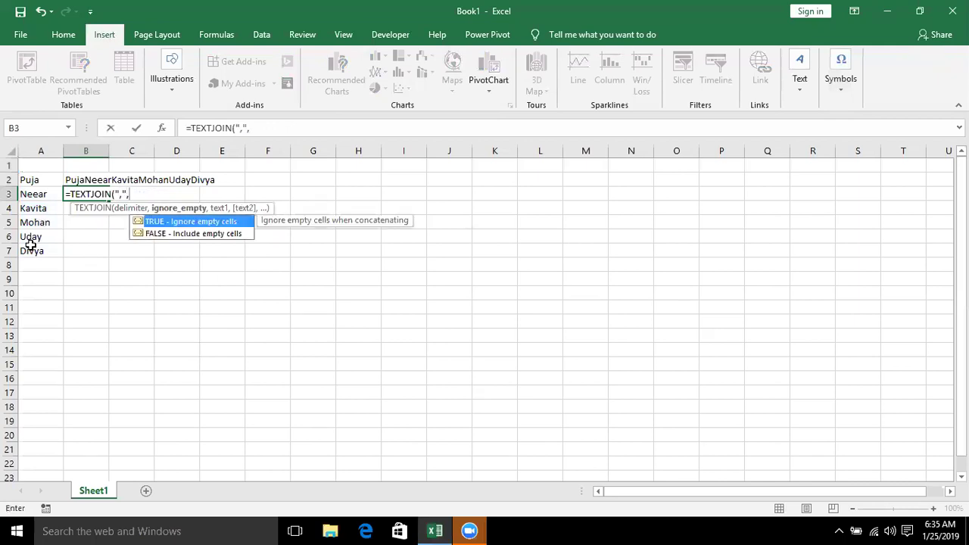
{"action": "key", "text": "Tab"}
{"action": "type", "text": ","}
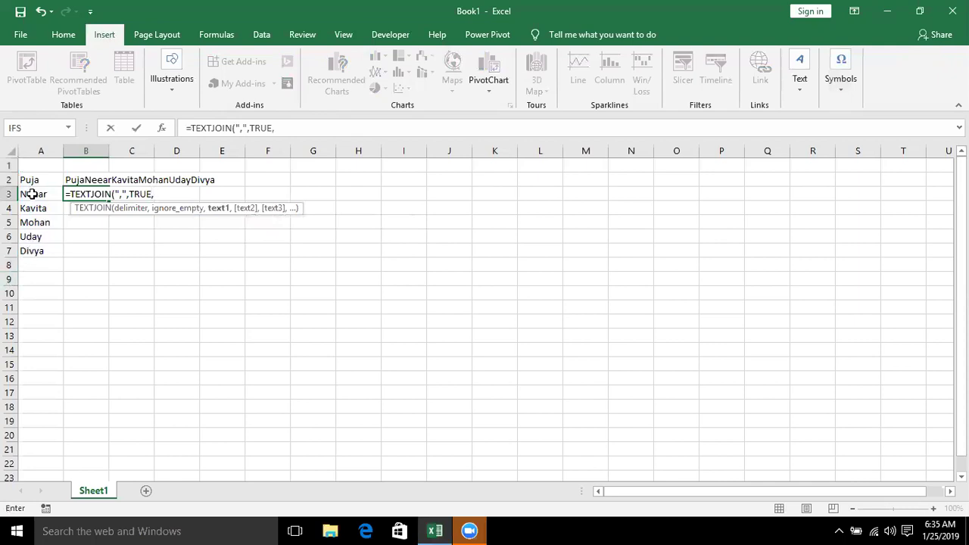
{"action": "left_click_drag", "start_coordinate": [37, 179], "coordinate": [37, 244]}
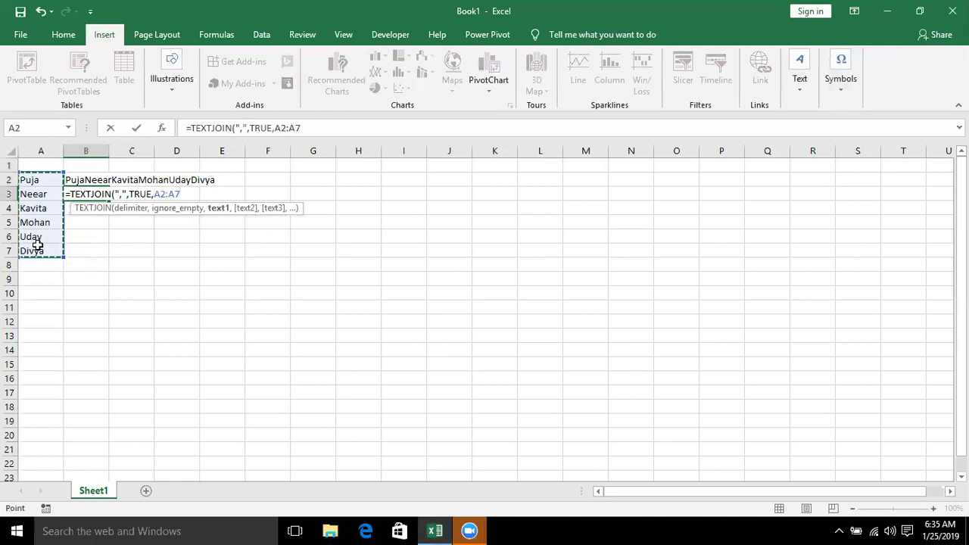
{"action": "key", "text": "Return"}
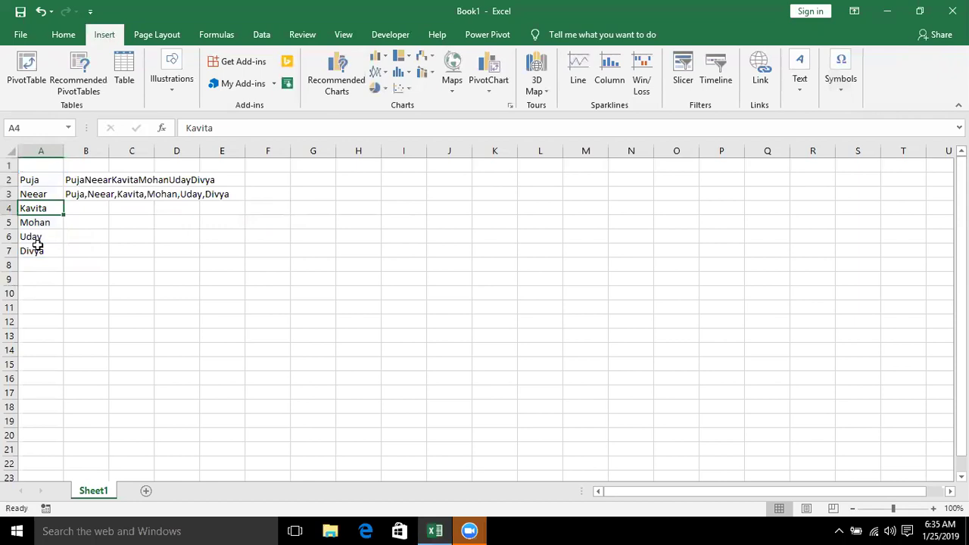
{"action": "key", "text": "Up"}
{"action": "key", "text": "Up"}
Step: Step to B2 and then B3 to compare the CONCAT and TEXTJOIN formulas
{"action": "key", "text": "Right"}
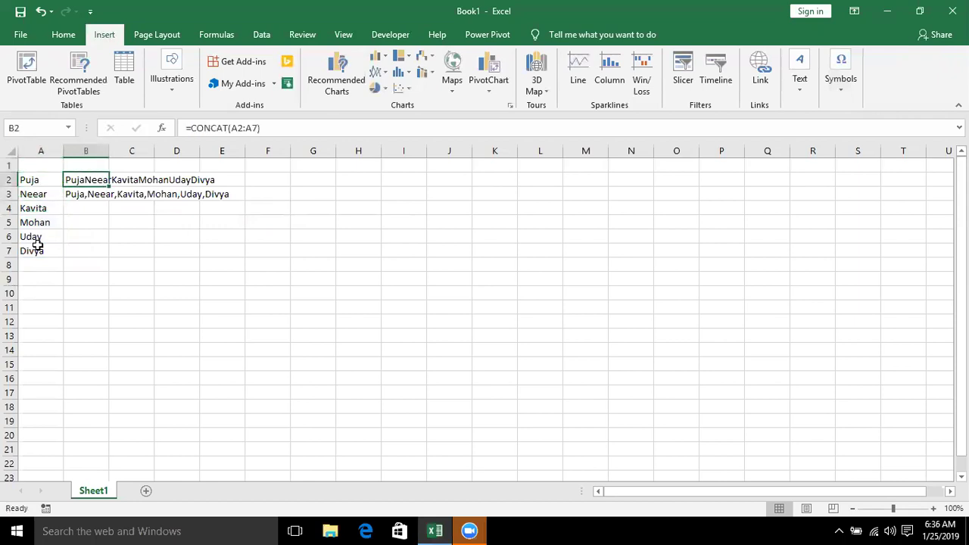
{"action": "key", "text": "Down"}
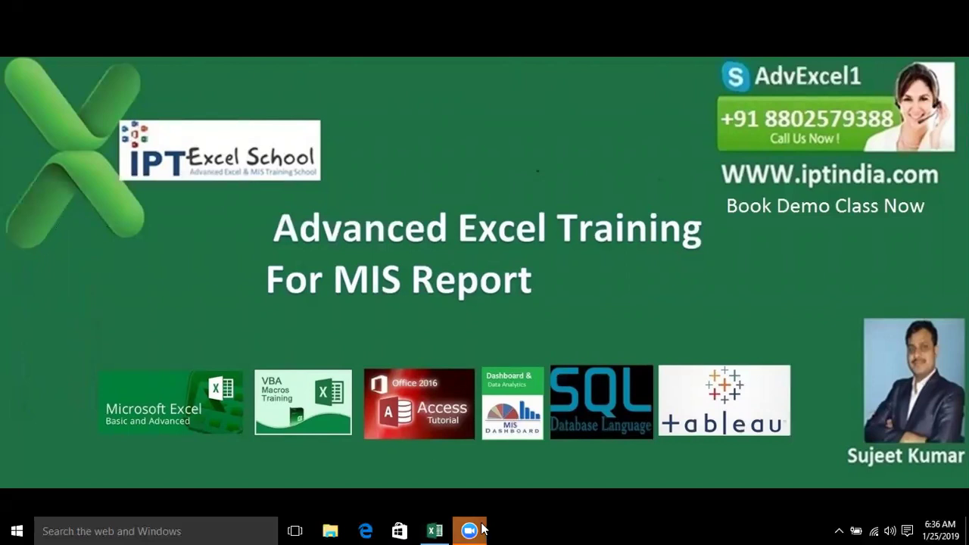
{"action": "mouse_move", "coordinate": [482, 529]}
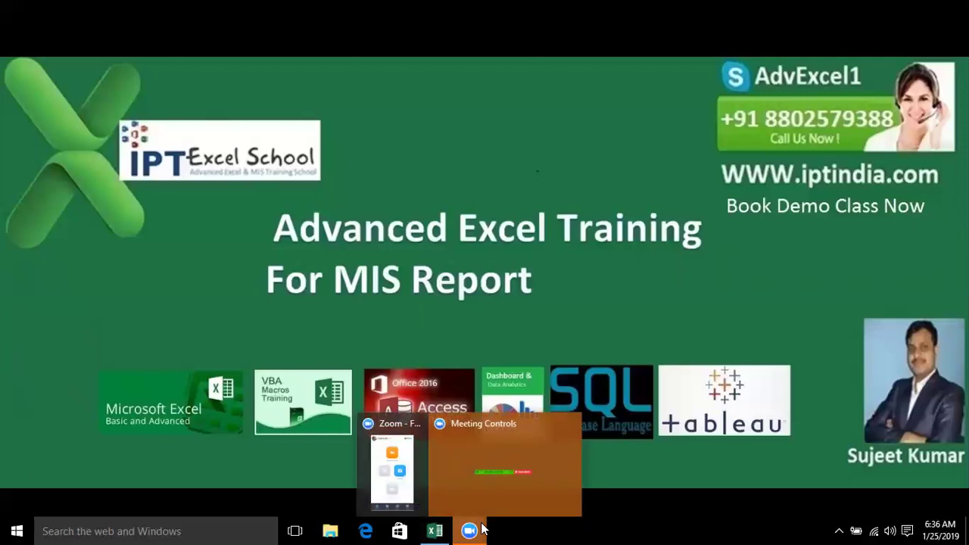